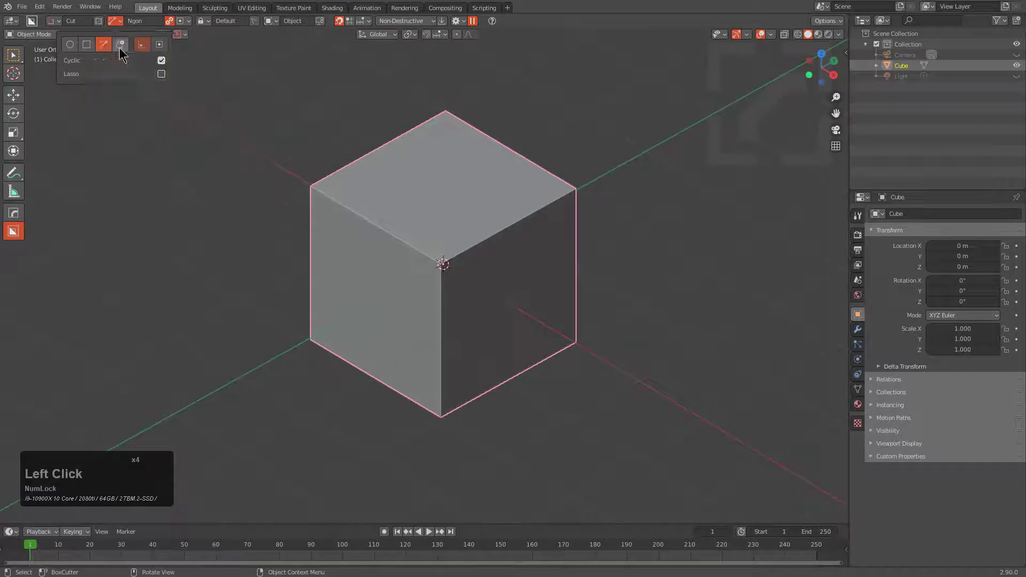
Step: Choose Ngon as the BoxCutter drawing shape, with the Cyclic option on
middle_drag(493, 214, 486, 214)
key(n)
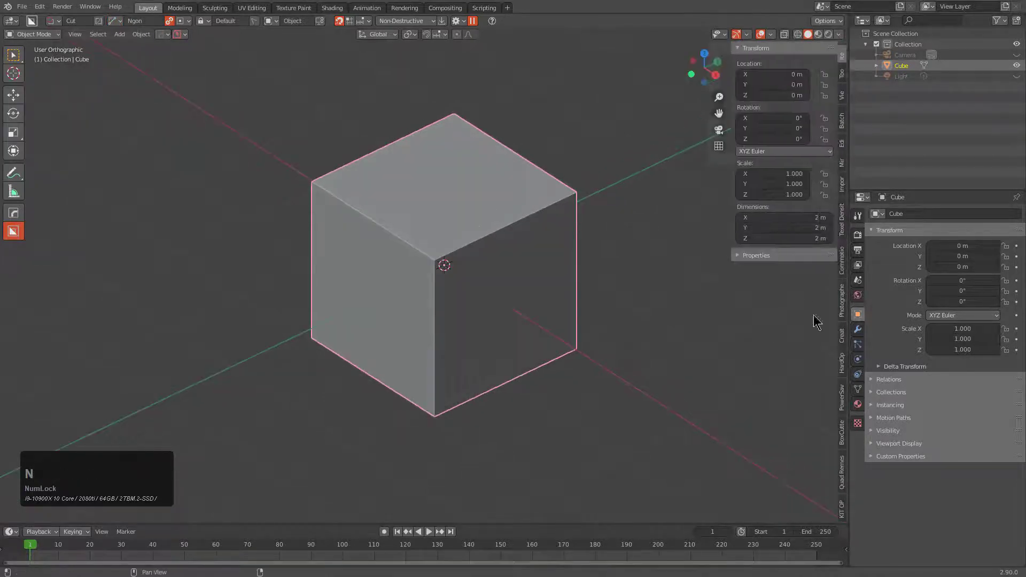
click(843, 439)
click(777, 264)
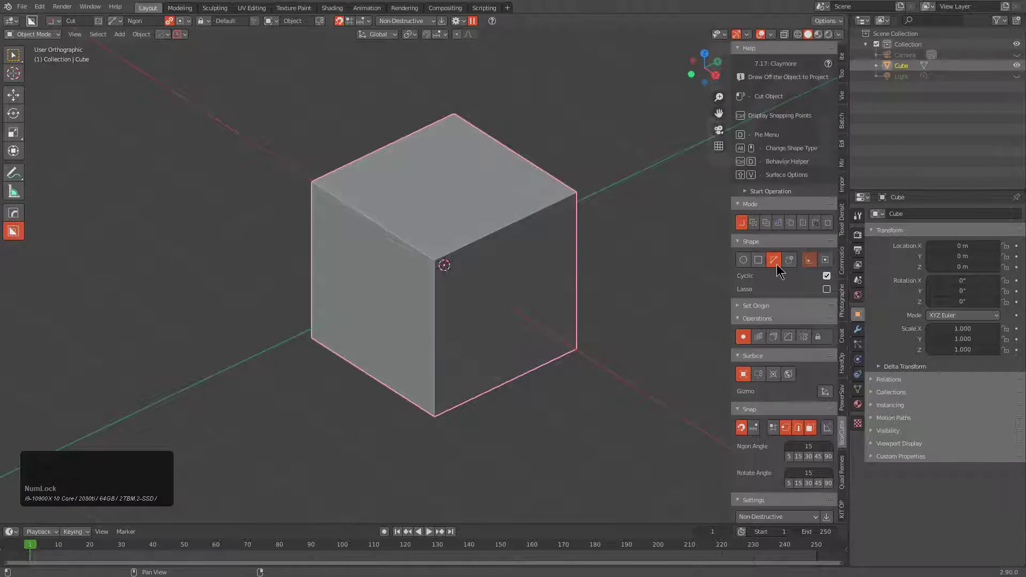
middle_drag(532, 259, 515, 255)
key(n)
key(d)
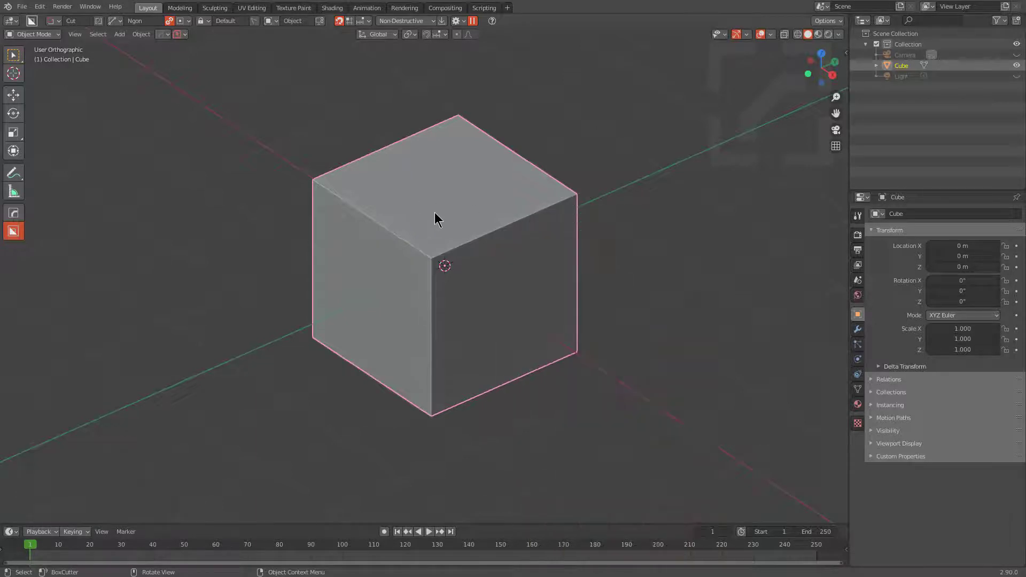
Step: In the right view, draw an angle-snapped, notched Ngon panel outline about 1.03 by 1.75 over the left half of the cube face
middle_drag(459, 245, 470, 200)
scroll(426, 216, up, 3)
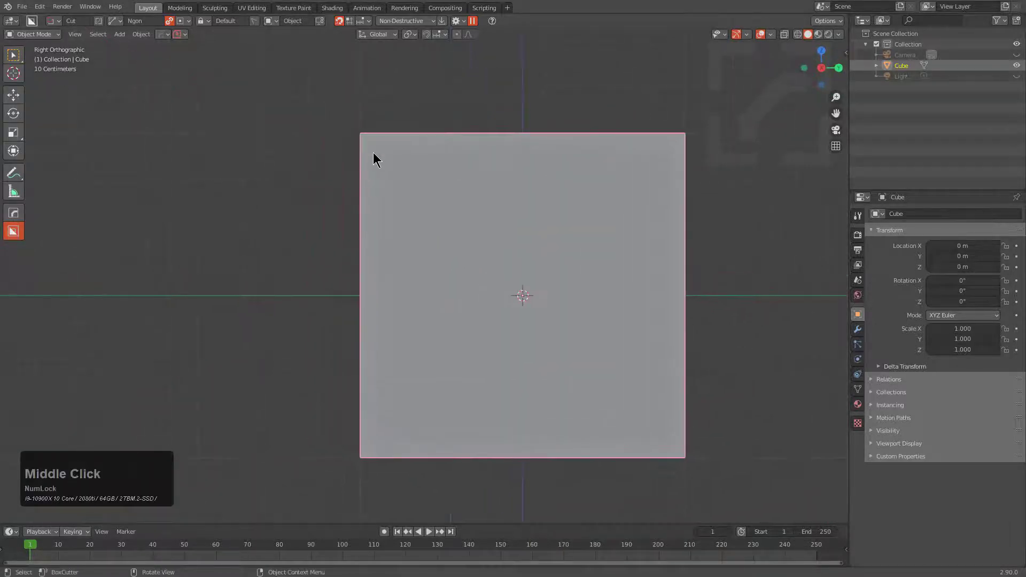
ctrl+drag(373, 152, 448, 152)
ctrl+click(456, 166)
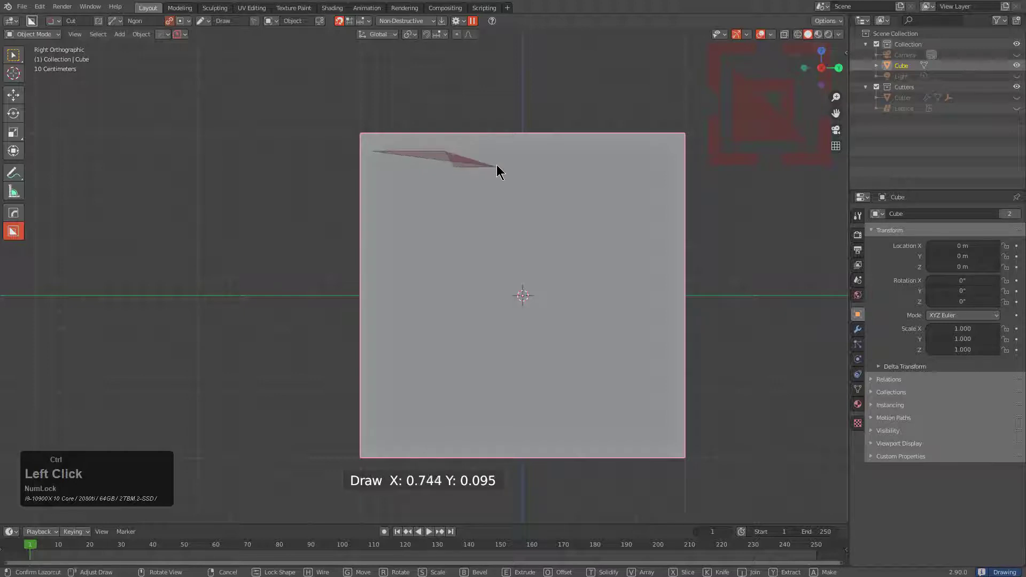
ctrl+click(501, 164)
ctrl+click(502, 158)
ctrl+click(541, 158)
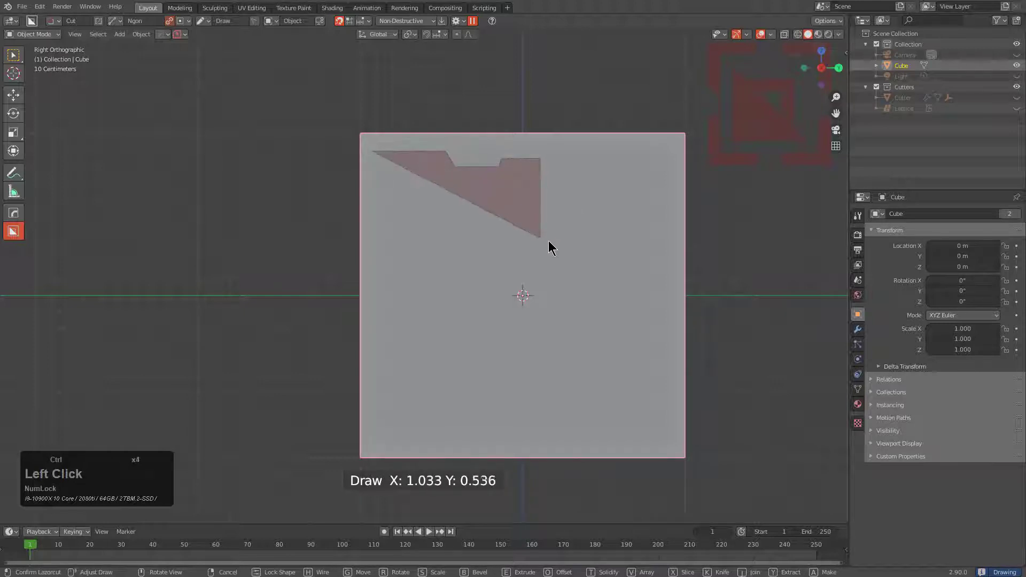
ctrl+click(545, 242)
ctrl+click(525, 252)
ctrl+click(530, 354)
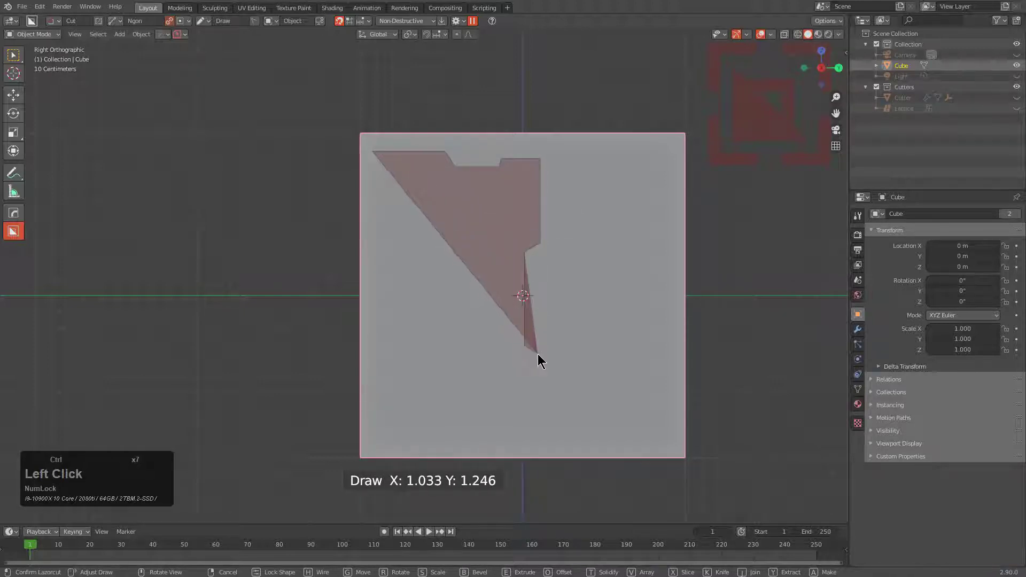
ctrl+click(538, 357)
ctrl+click(540, 437)
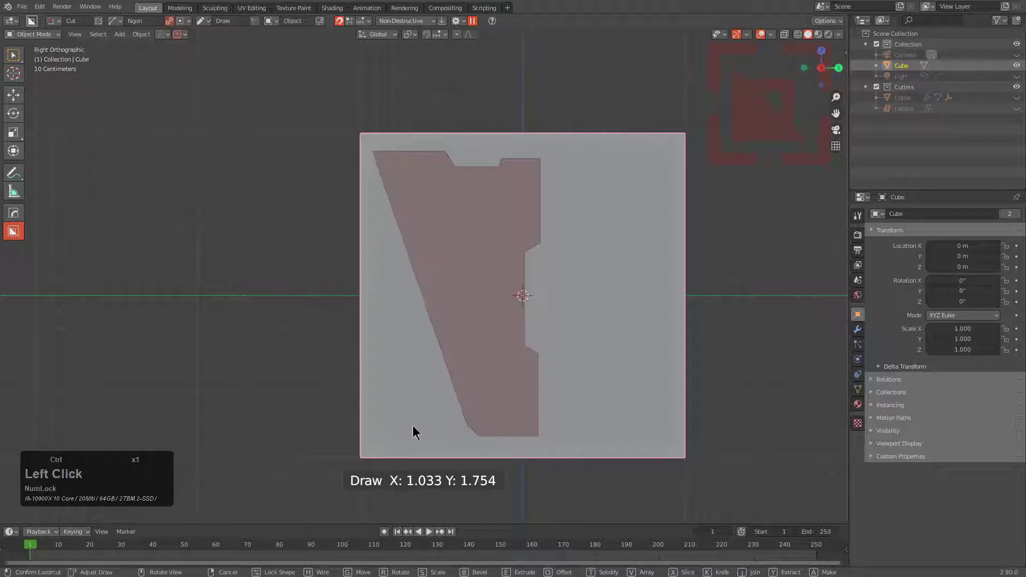
click(375, 425)
Step: Extrude the panel cutter about 2.63 through the cube, lock it, and shift it slightly upward on the face
middle_drag(424, 341, 320, 249)
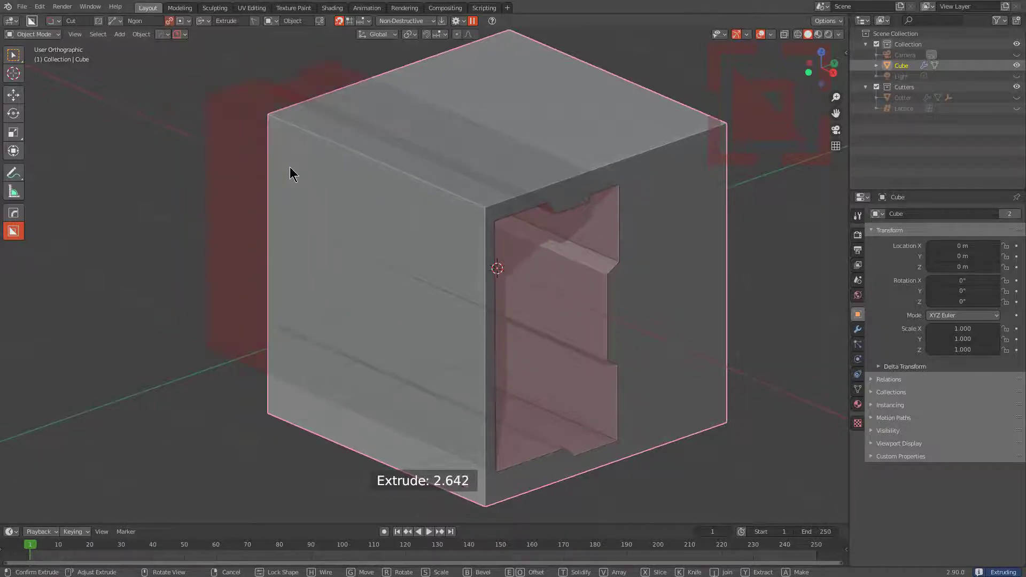
key(Tab)
alt+middle_drag(536, 258, 473, 226)
key(g)
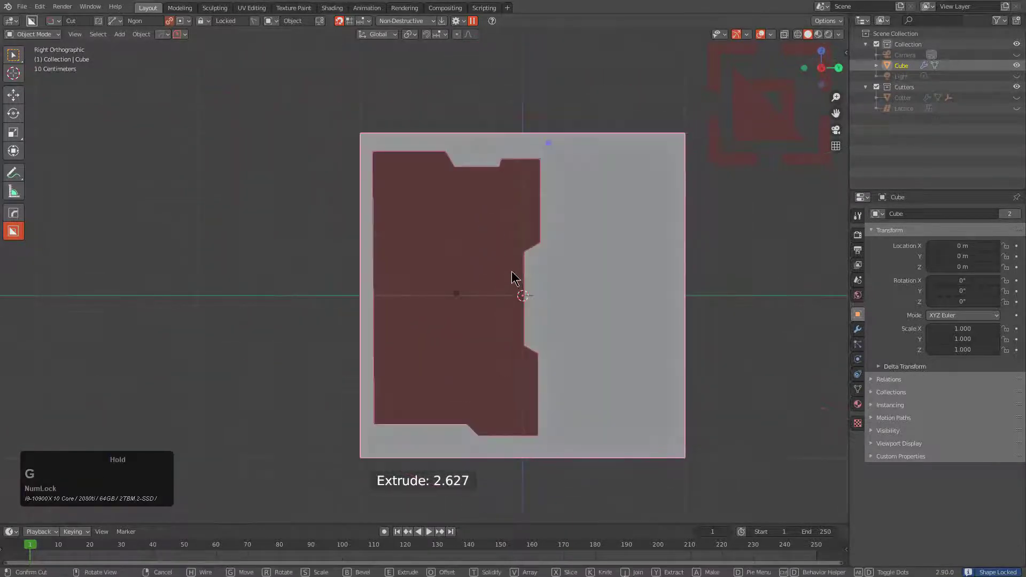
click(517, 254)
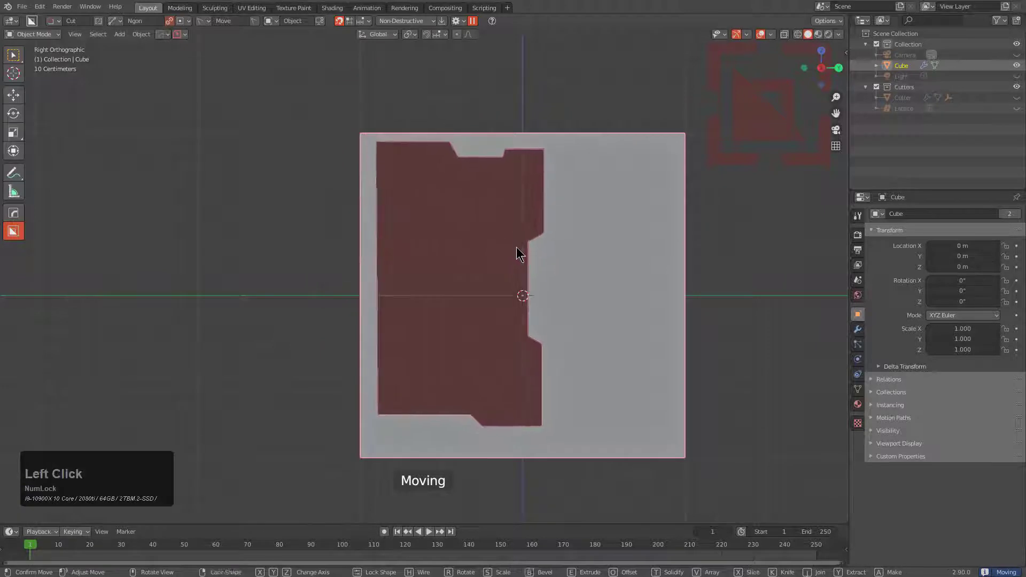
middle_drag(517, 254, 483, 263)
middle_drag(603, 275, 424, 253)
scroll(458, 259, down, 1)
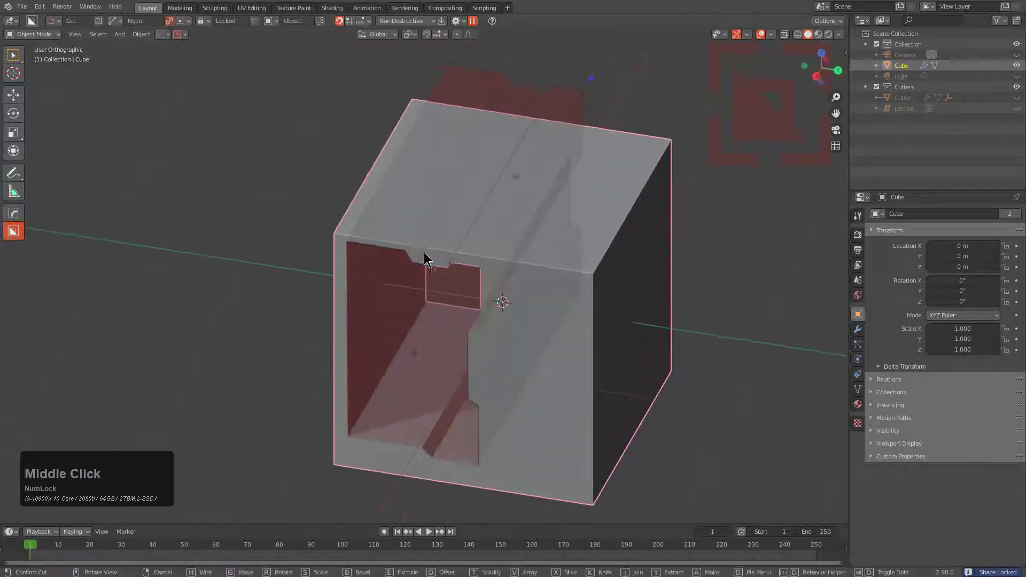
Step: Solidify the locked panel cutter to a thickness of about -0.031 and nudge it slightly on the face
middle_drag(476, 328, 525, 265)
key(q)
key(a)
key(a)
scroll(519, 273, up, 2)
key(t)
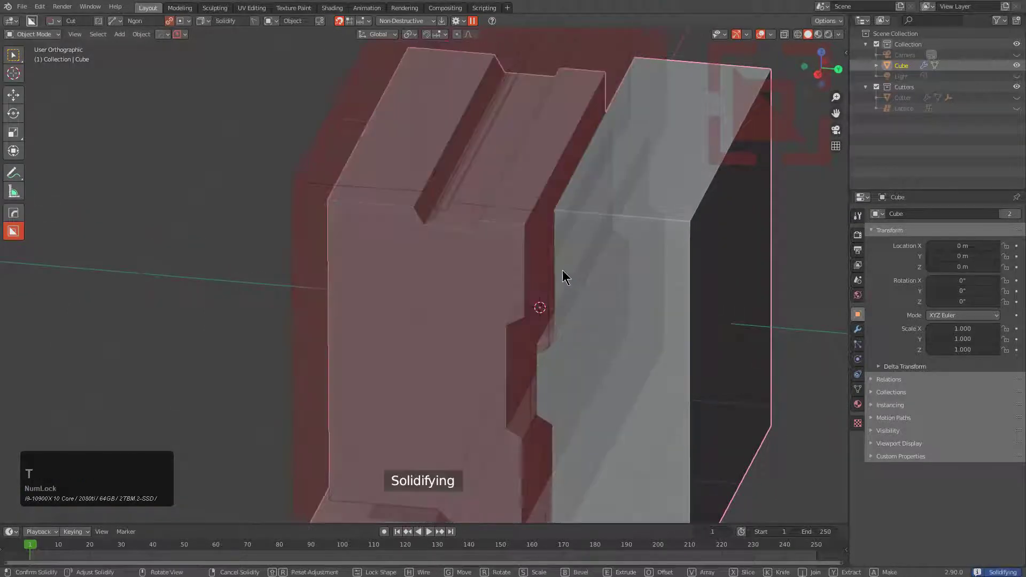
click(573, 275)
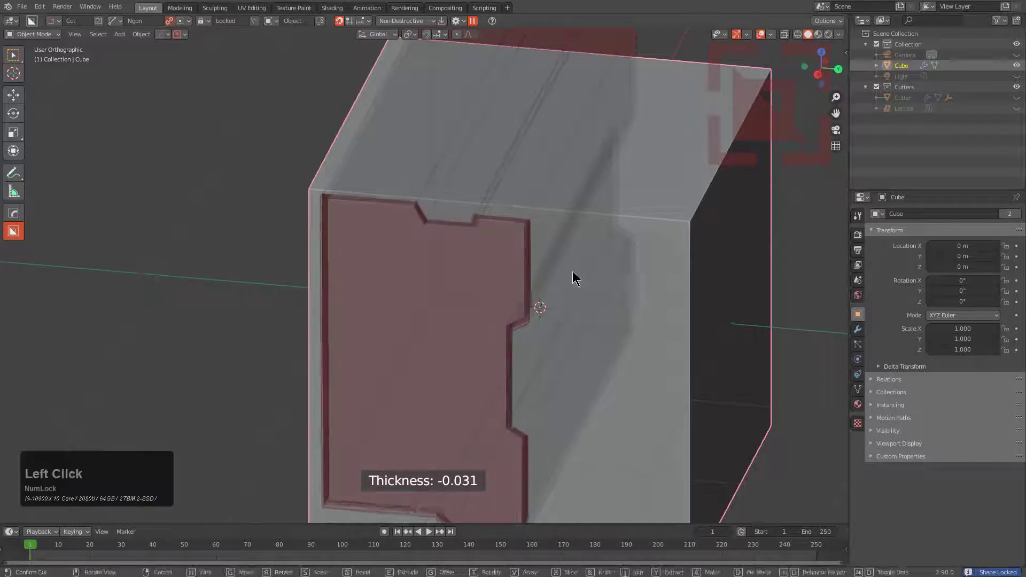
alt+middle_drag(572, 275, 572, 227)
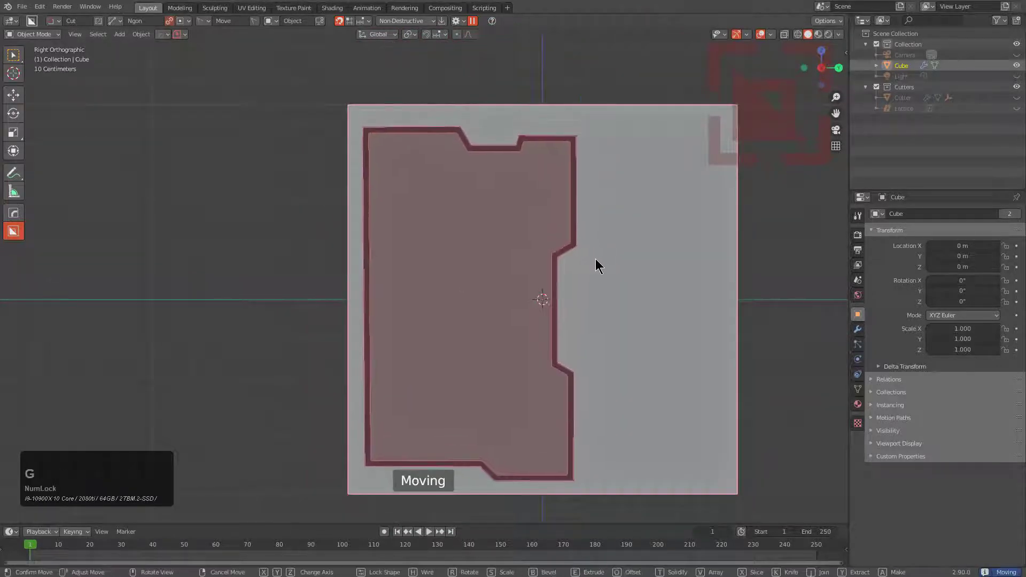
click(572, 248)
Step: Clear and reapply the panel cutter's solidify as a thin outline, and commit the cut to the cube
key(t)
key(t)
key(t)
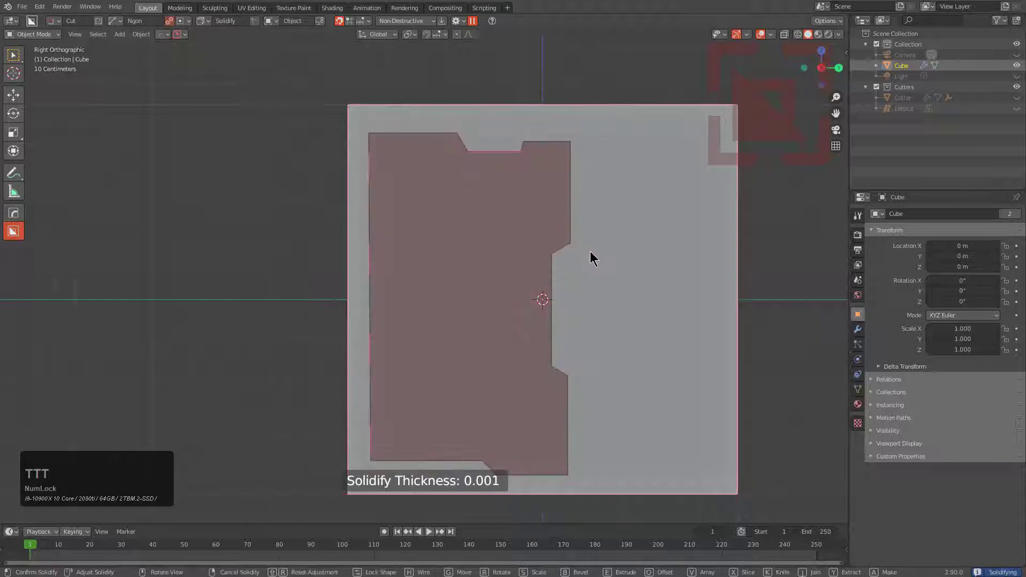
click(576, 240)
middle_drag(577, 241, 552, 231)
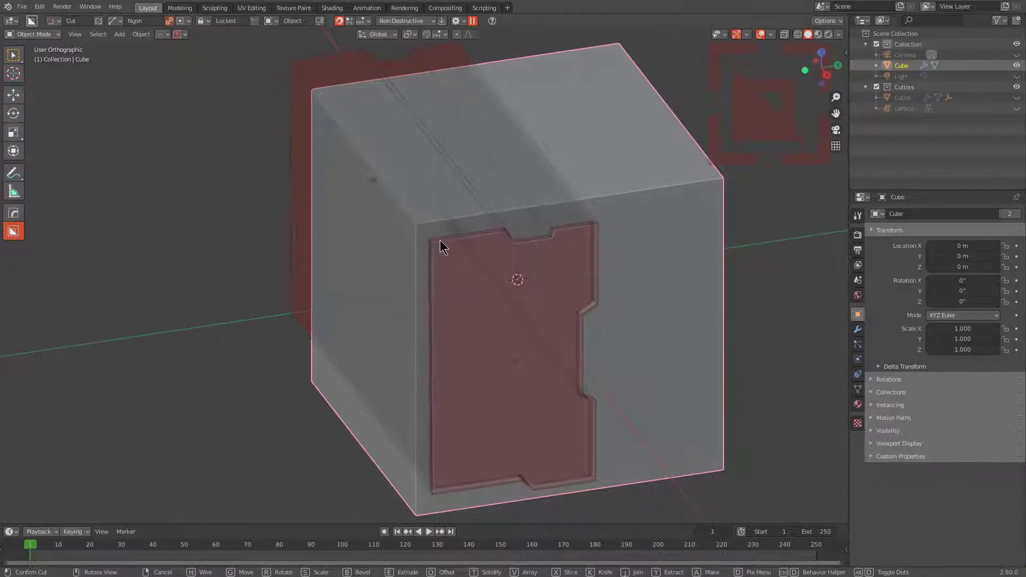
click(586, 268)
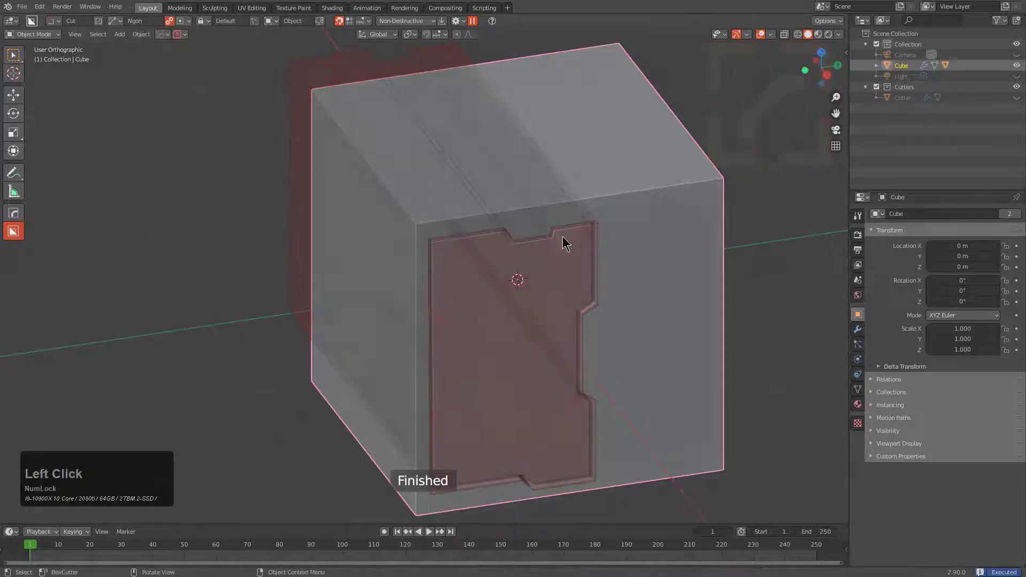
Step: Return to the right view and turn off Cyclic so the Ngon shape draws open lines
middle_drag(562, 236, 509, 229)
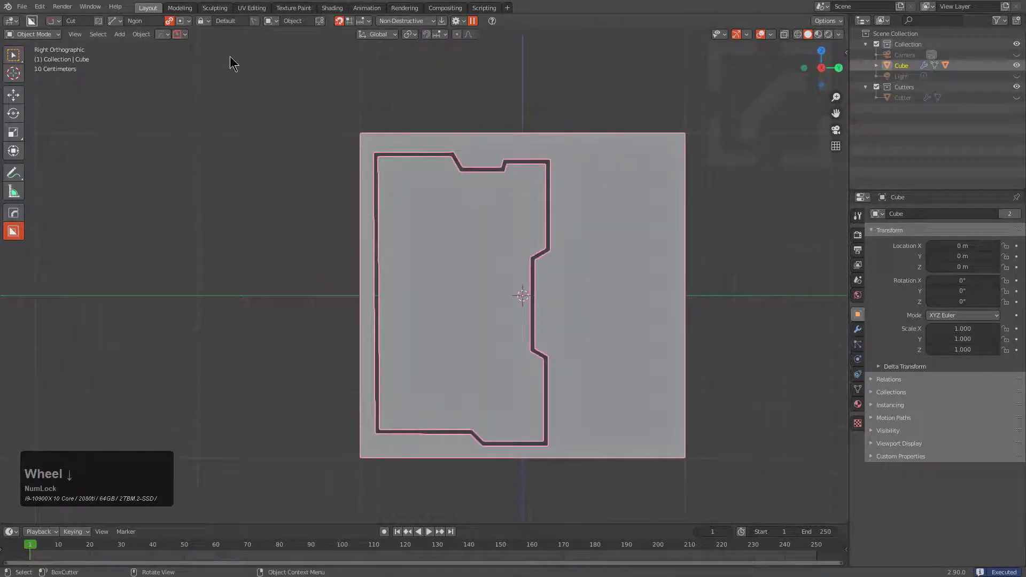
click(170, 22)
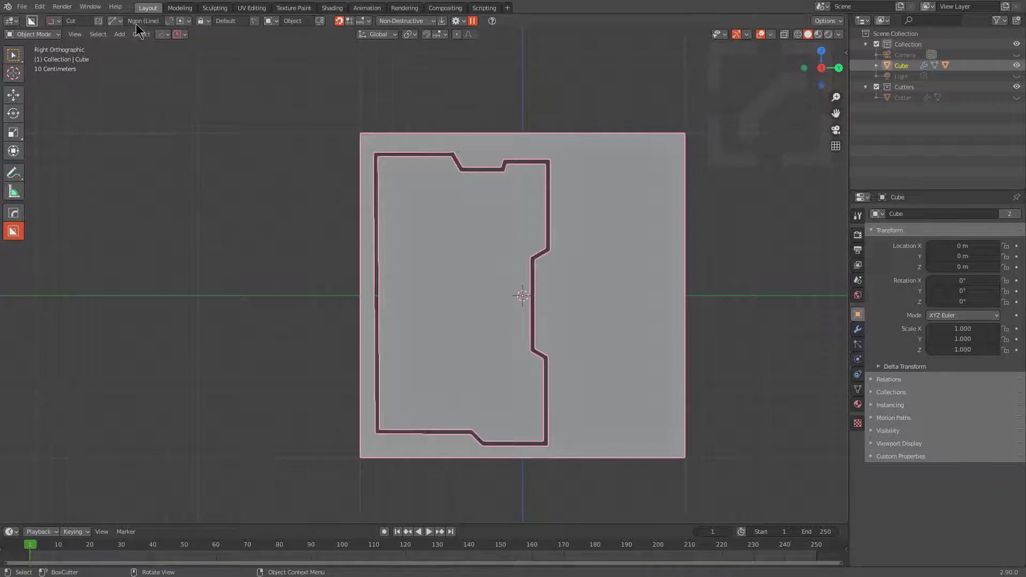
mouse_move(575, 111)
ctrl+mouse_down()
mouse_move(573, 172)
mouse_move(592, 179)
mouse_move(600, 261)
mouse_move(585, 280)
ctrl+mouse_up()
ctrl+click(582, 349)
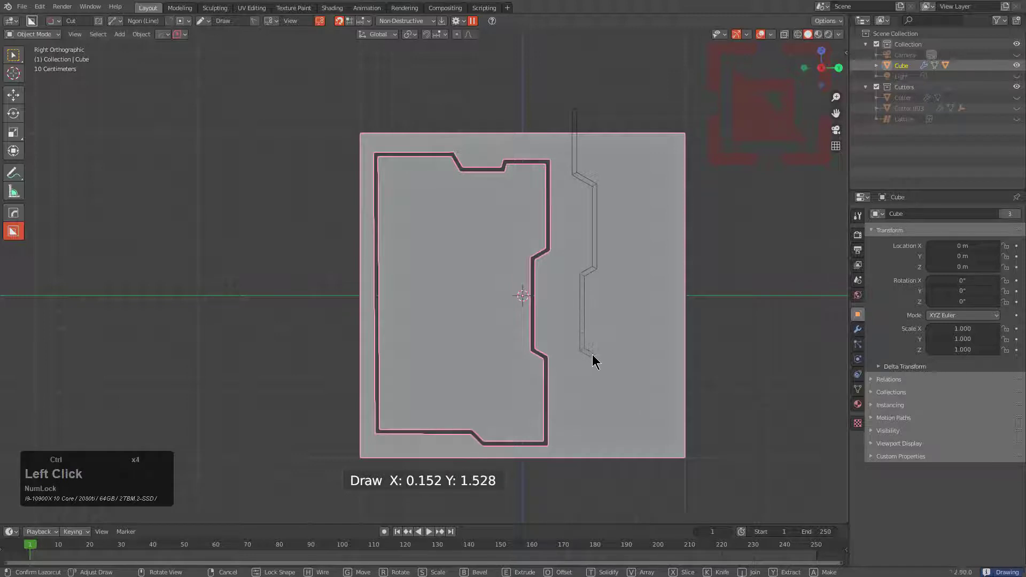
key(Tab)
right_click(592, 354)
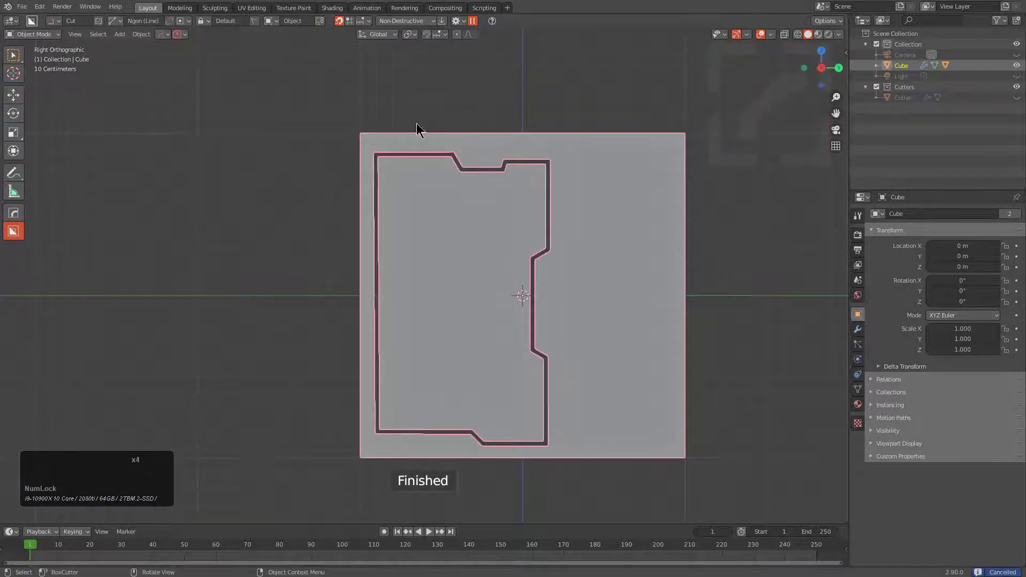
Step: Enable Angle Lock in the snapping options so drawing snaps to angles without a modifier
click(366, 22)
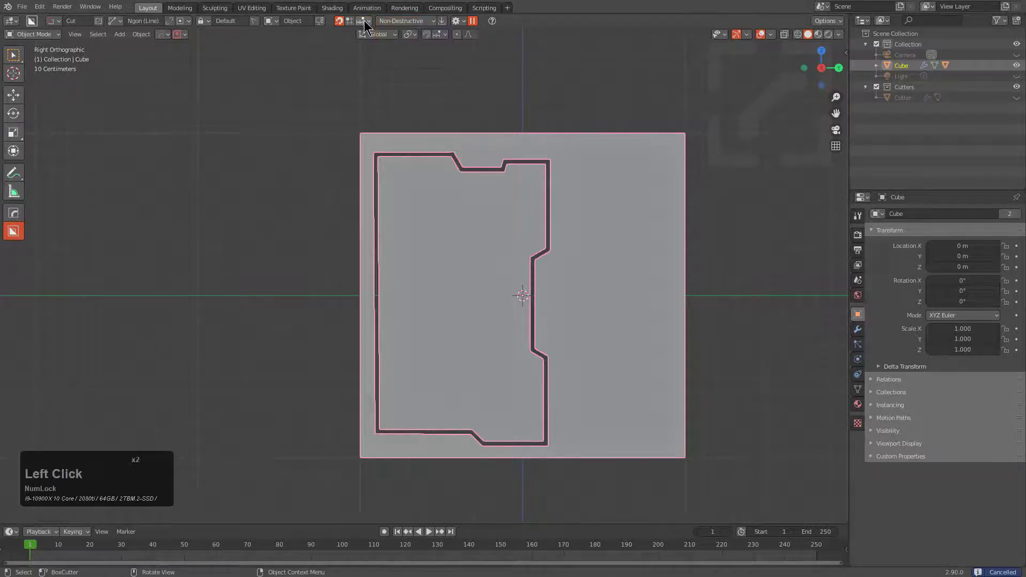
double_click(363, 21)
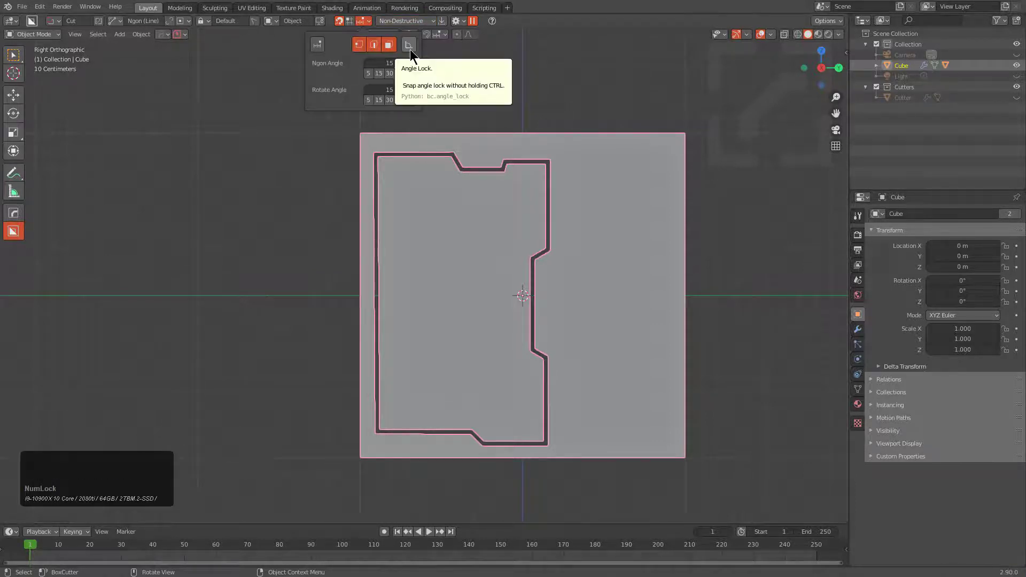
click(410, 50)
Step: Draw an open, stepped U-shaped Ngon line about 1.93 tall beside the panel, starting and ending above the cube's upper edge
click(564, 122)
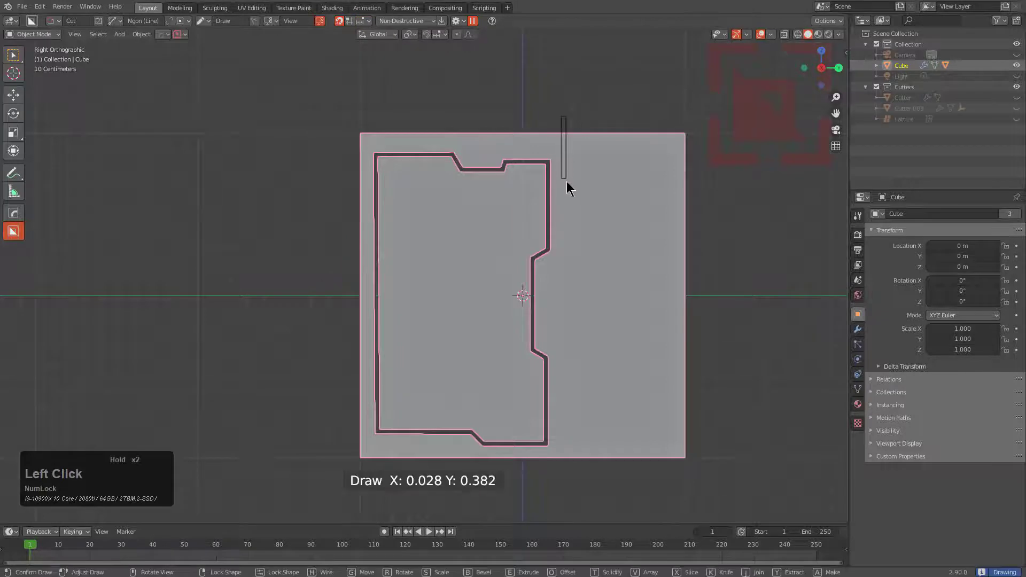
click(564, 182)
click(576, 188)
click(577, 266)
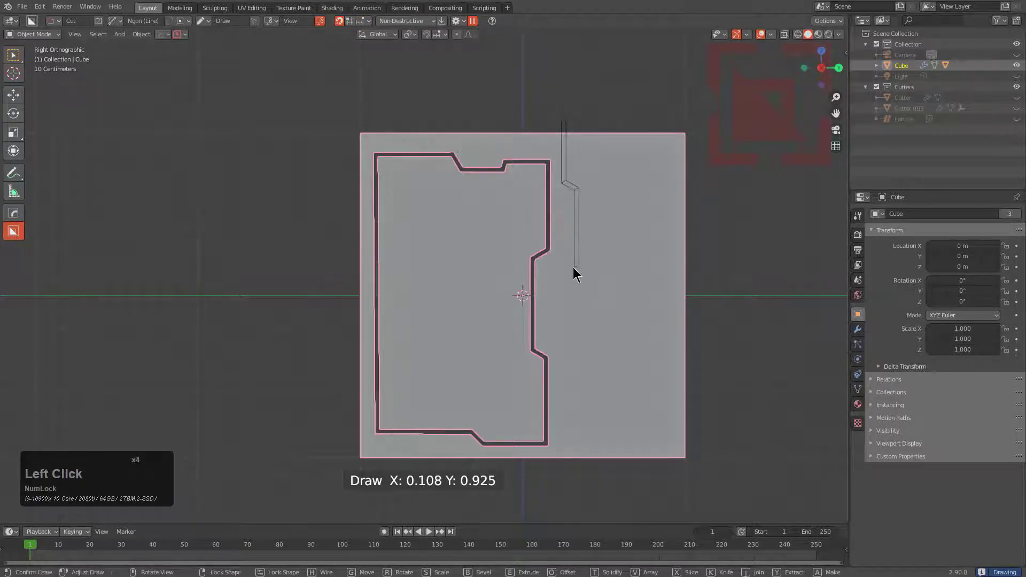
click(566, 365)
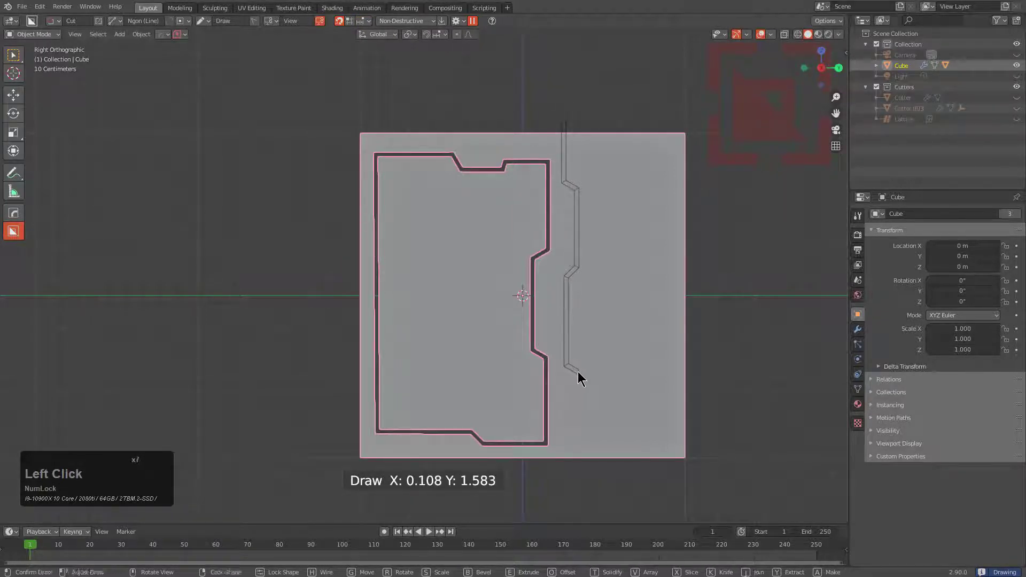
click(577, 372)
click(577, 427)
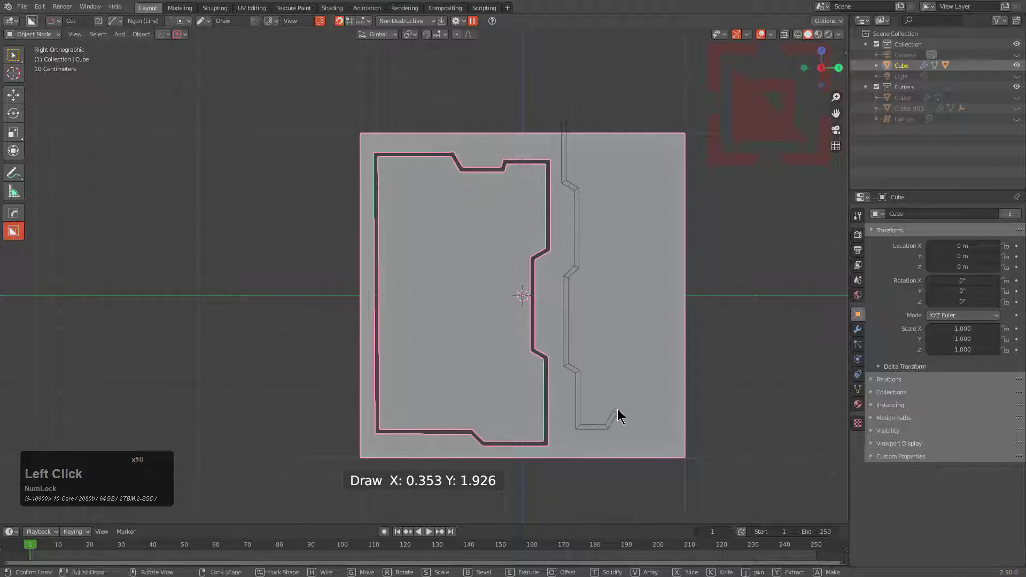
click(618, 409)
click(662, 319)
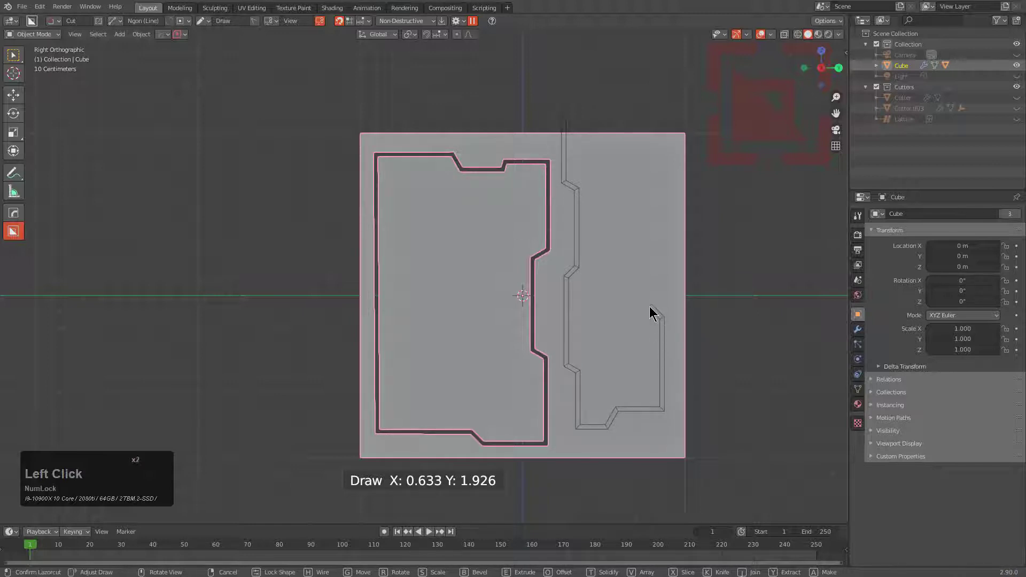
click(660, 208)
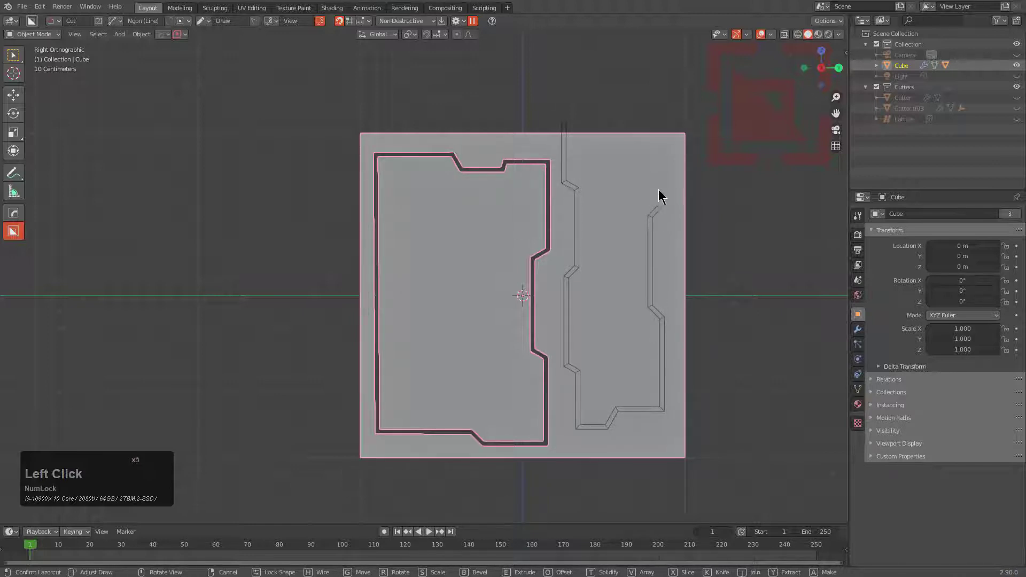
double_click(660, 120)
Step: Extrude the stepped line cutter about 3.84 through the cube and lock the shape
middle_drag(604, 149, 596, 216)
scroll(600, 165, down, 2)
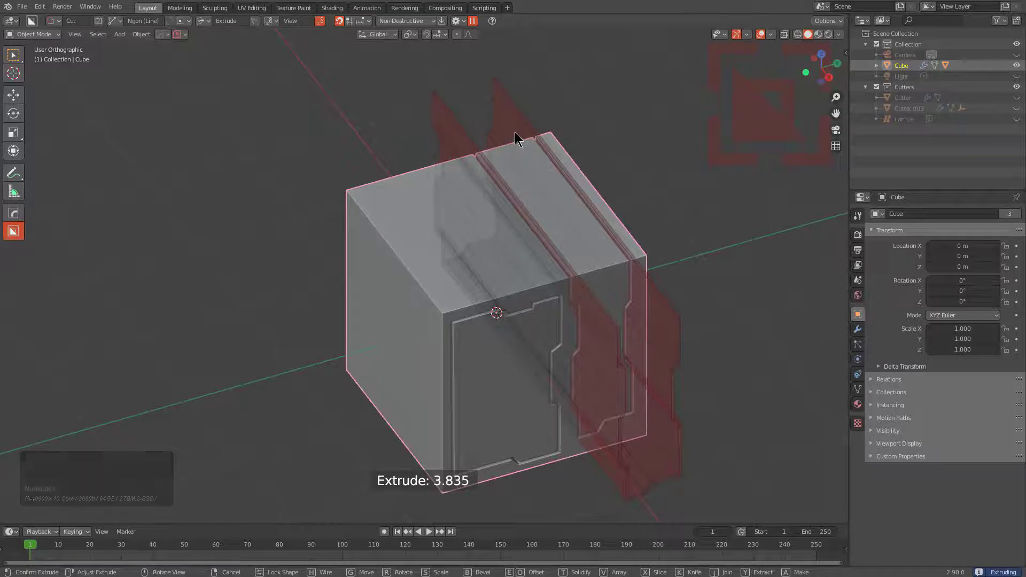
key(Tab)
Step: Set the line cutter's solidify thickness to about -0.023
middle_drag(618, 220, 537, 184)
scroll(536, 184, up, 3)
shift+middle_drag(519, 228, 536, 213)
scroll(537, 197, up, 4)
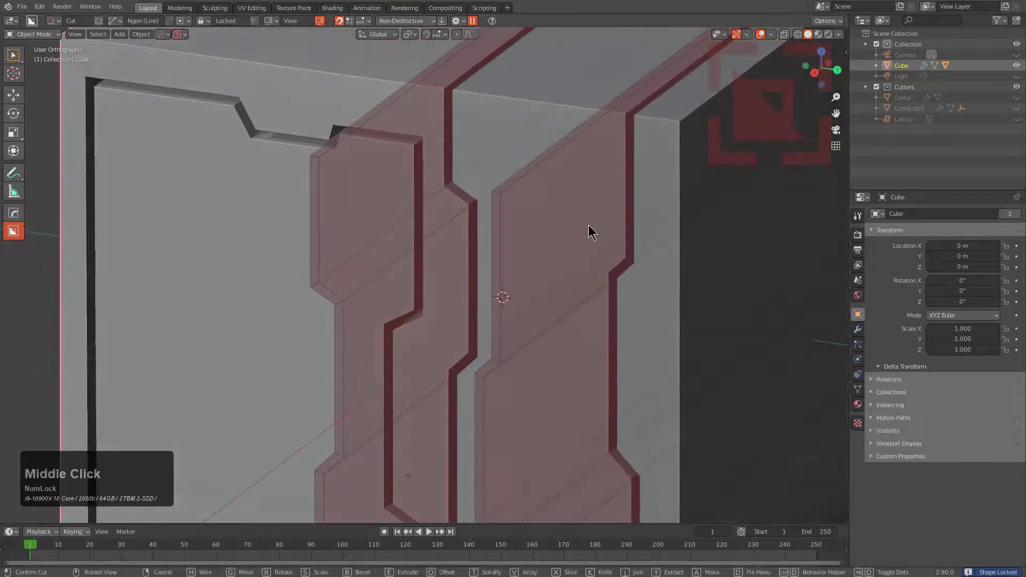
key(t)
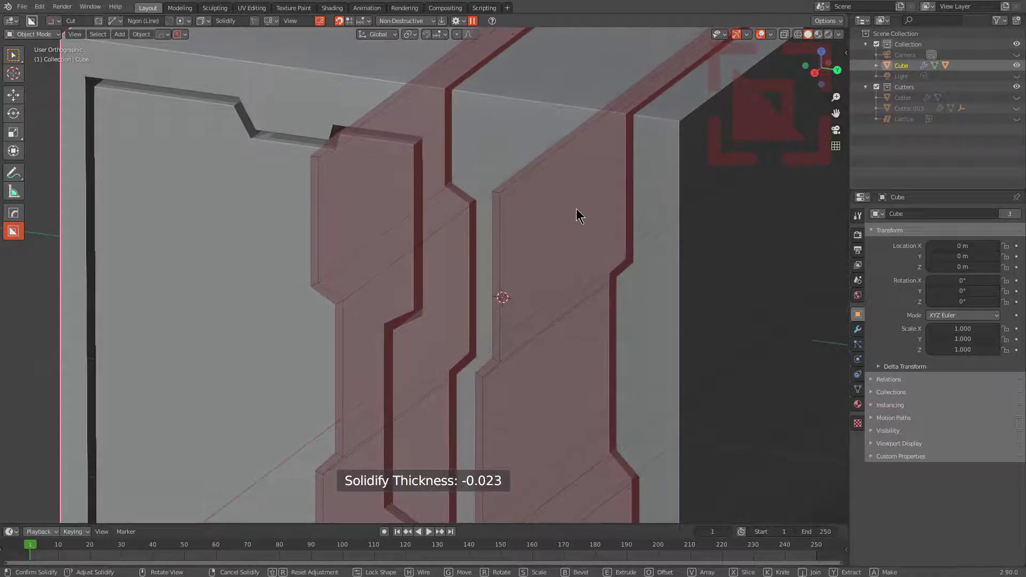
click(578, 212)
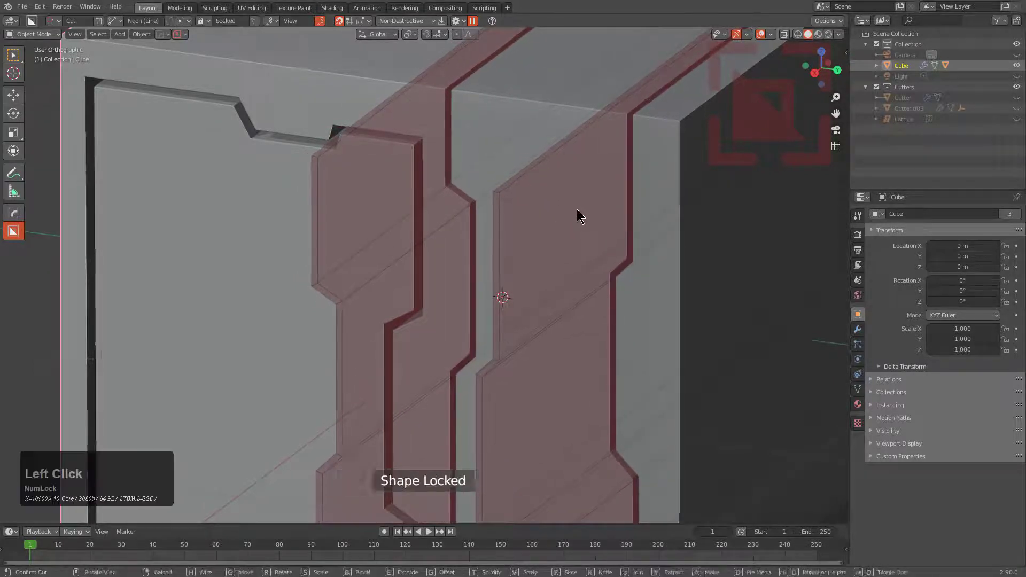
middle_drag(577, 212, 588, 235)
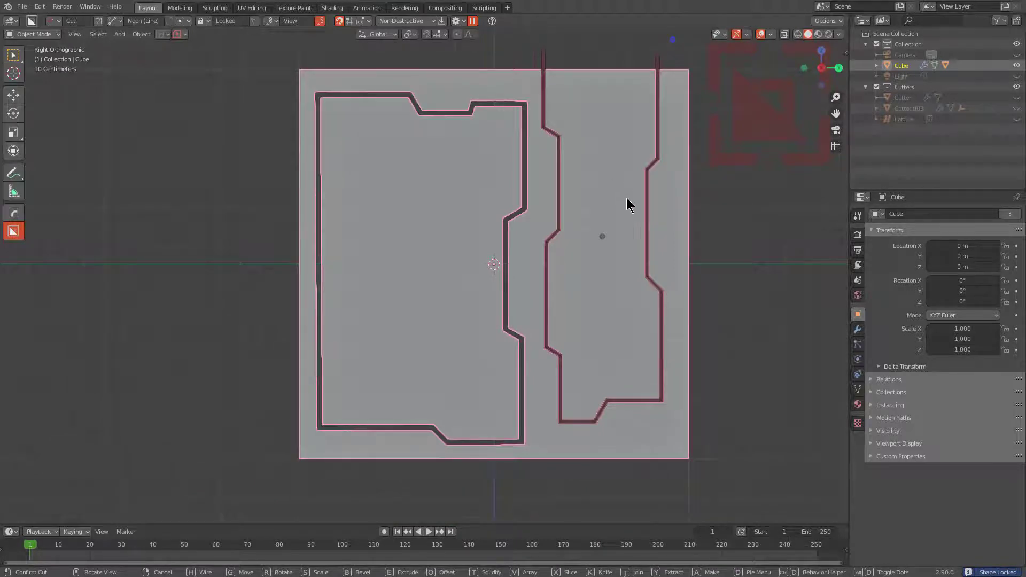
Step: Move the stepped line cutter up and toward the cube's right edge, clear of the panel, and apply the cut
key(g)
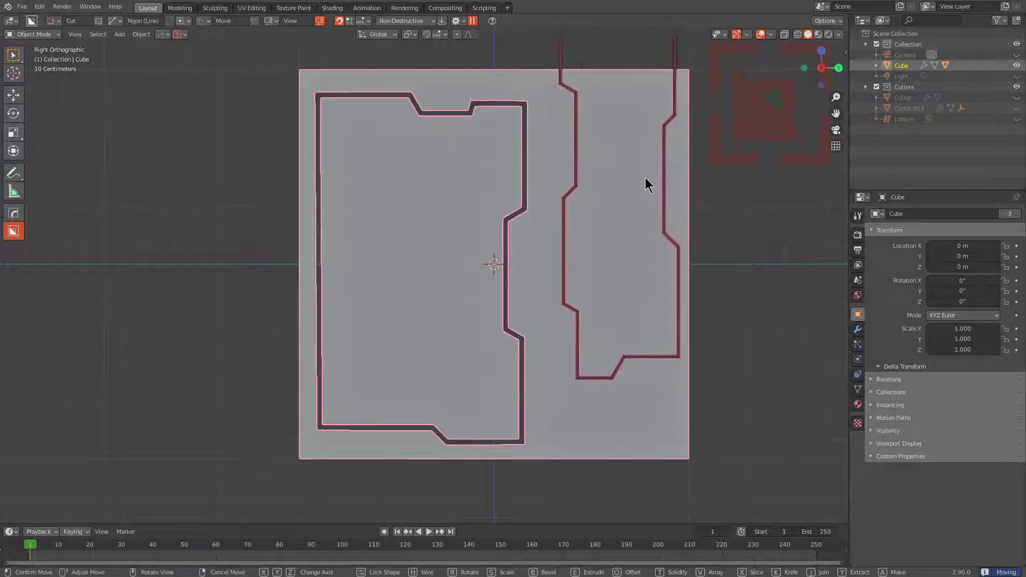
click(640, 185)
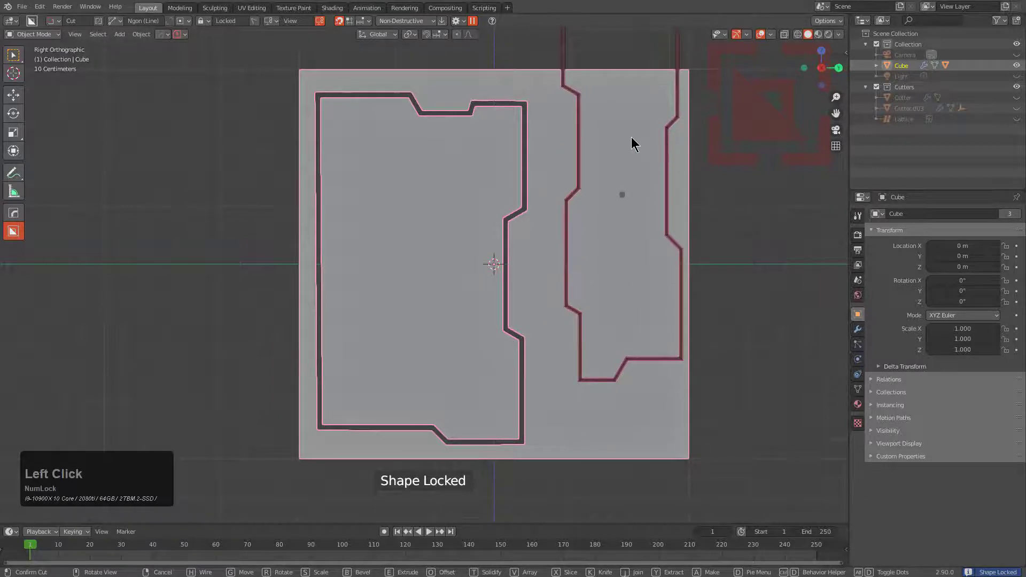
key(space)
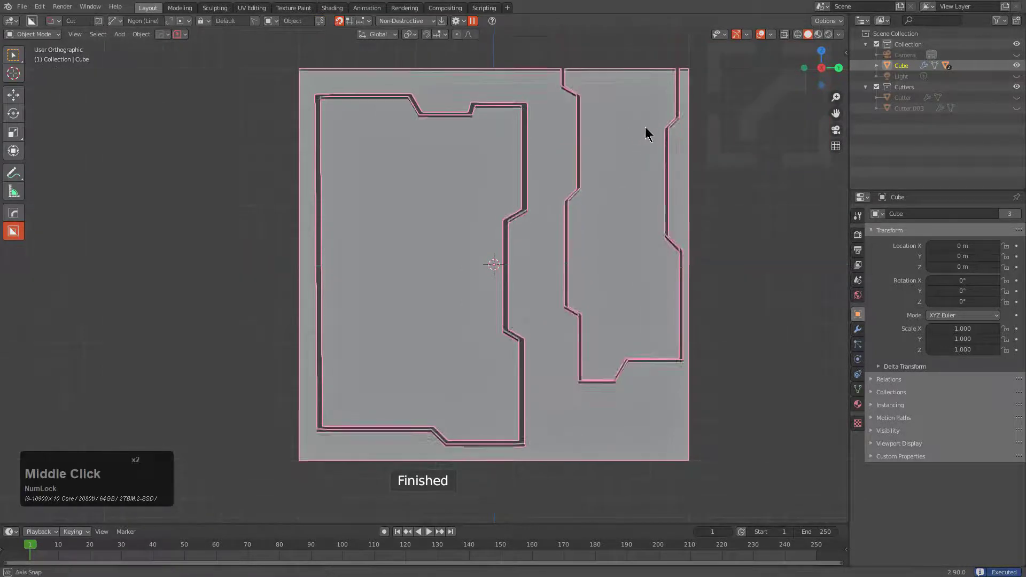
middle_drag(646, 130, 548, 204)
scroll(520, 218, down, 1)
scroll(547, 203, up, 1)
Step: Switch to the Box shape and cut a small notch about 0.078 deep between the two panel lines at the cube's upper front edge
key(d)
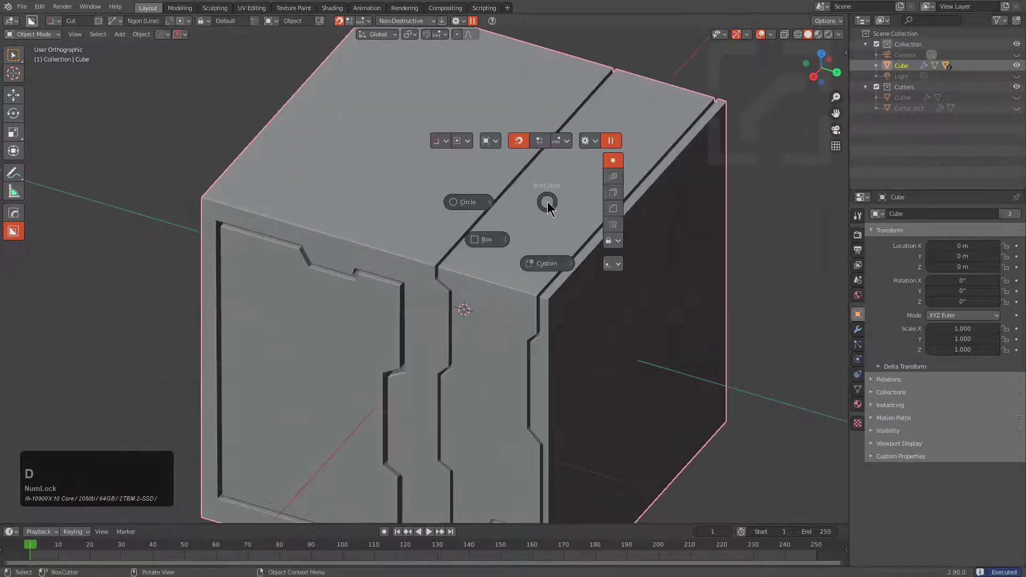
click(486, 239)
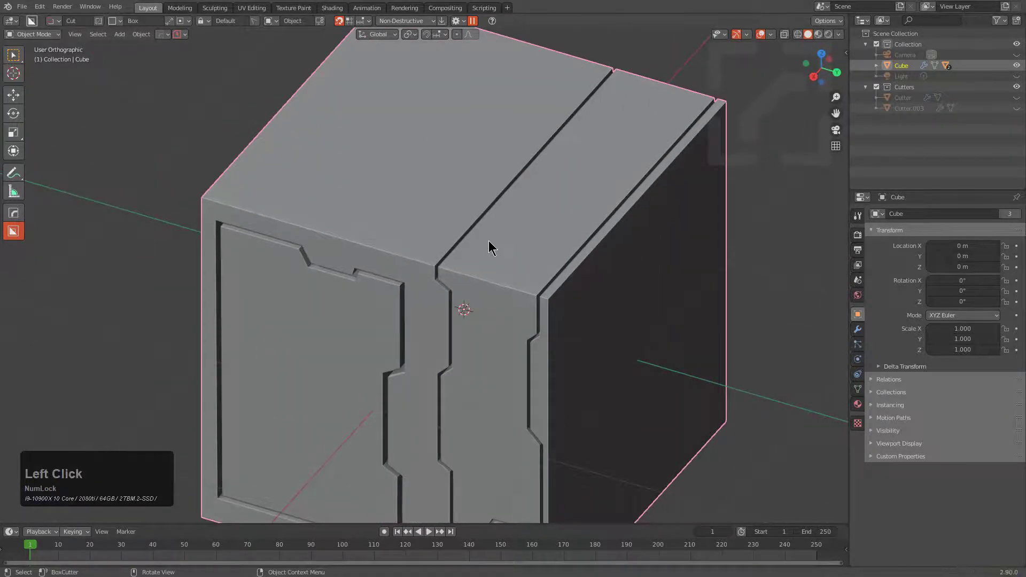
middle_drag(488, 240, 614, 202)
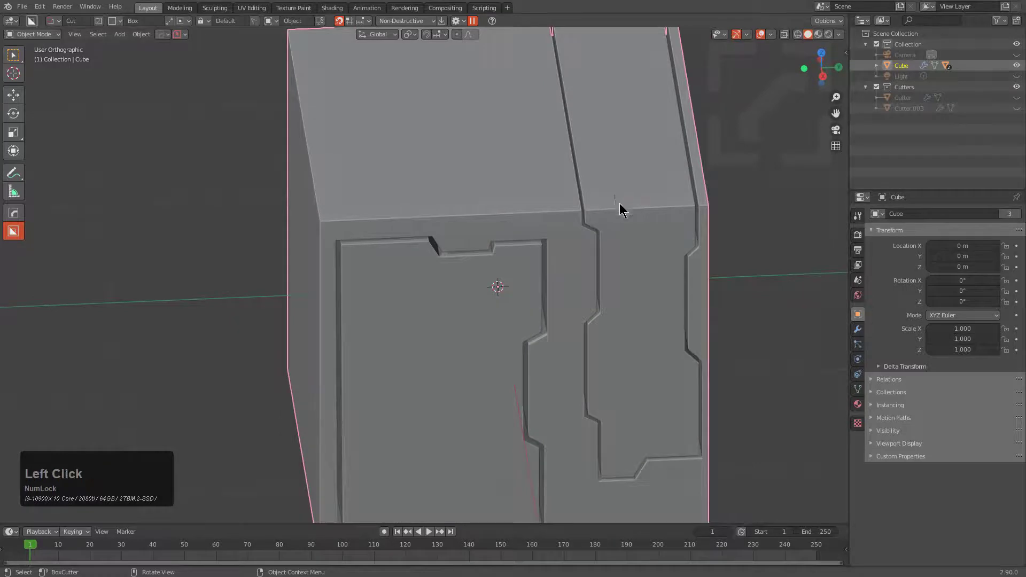
drag(620, 204, 691, 219)
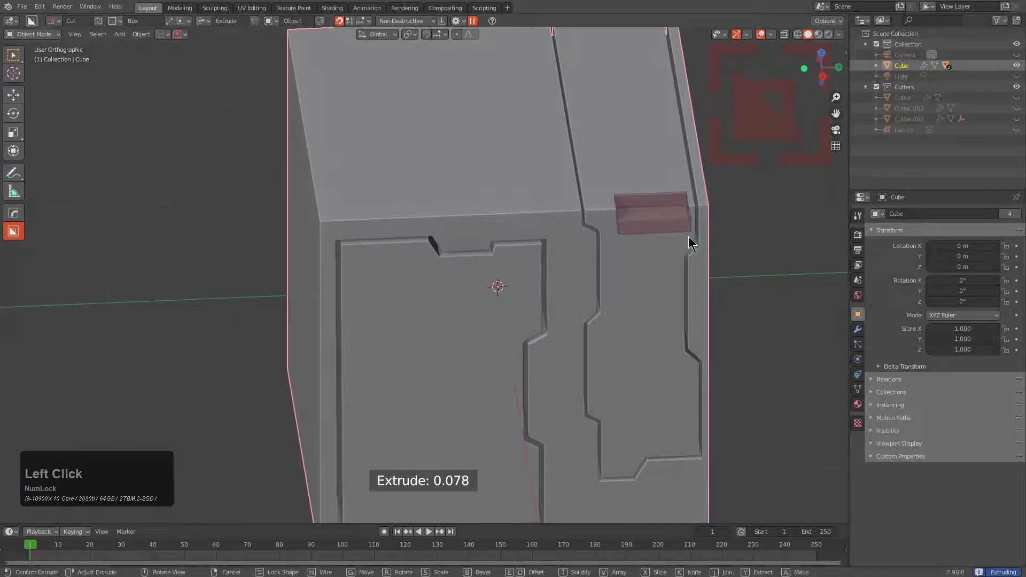
click(691, 244)
Step: Draw an upright rectangular box cutter inside the large panel, extrude it into the cube and lock the shape
middle_drag(649, 255, 569, 224)
scroll(561, 225, down, 1)
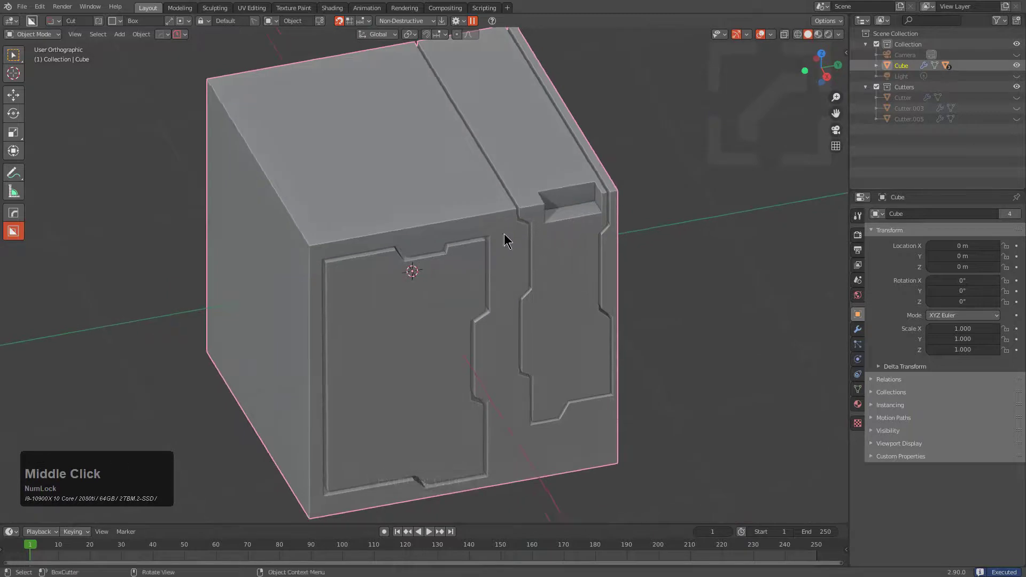
middle_drag(443, 293, 434, 275)
key(d)
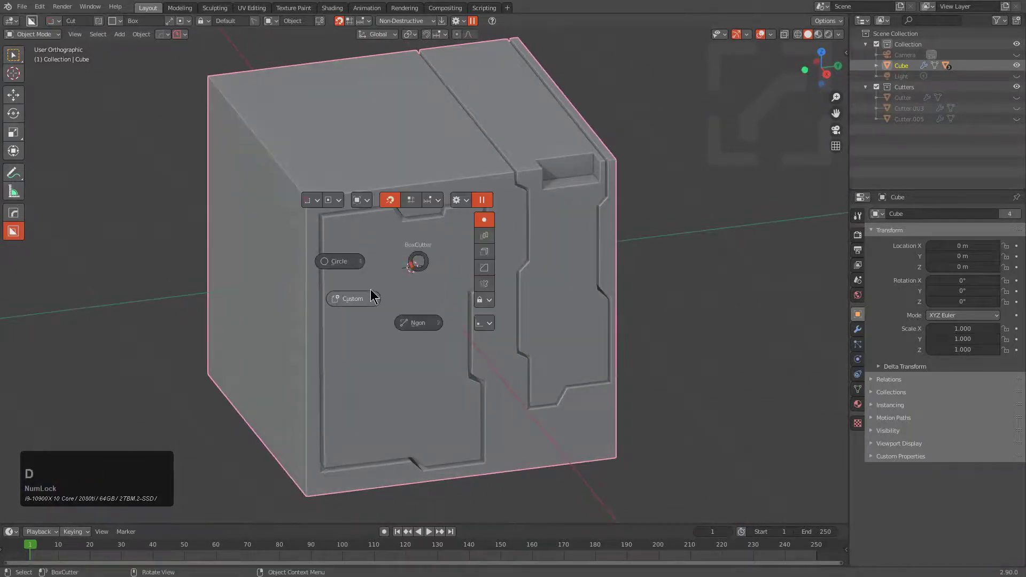
mouse_move(371, 293)
mouse_down()
mouse_move(452, 423)
mouse_move(454, 412)
mouse_up()
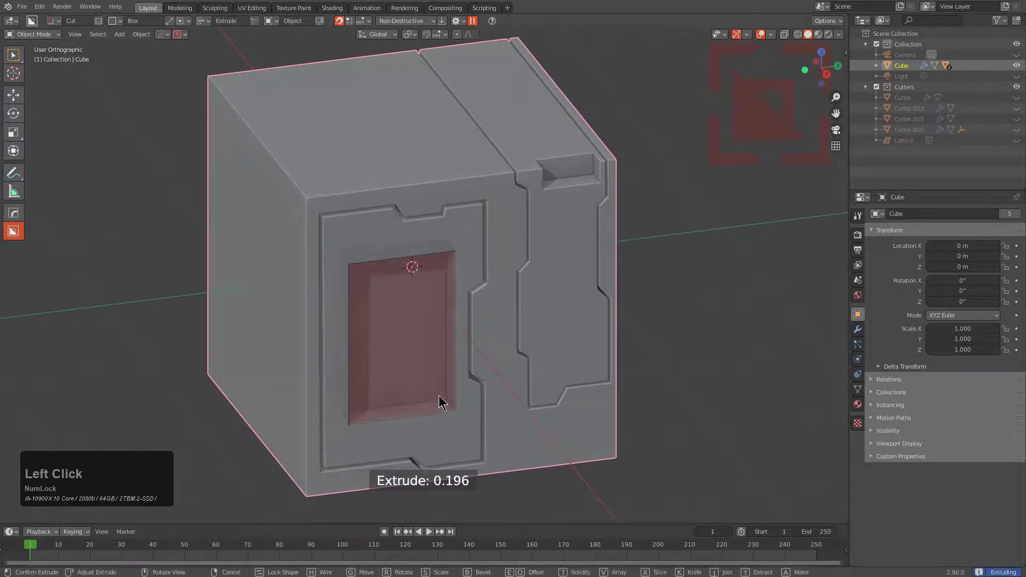
key(Tab)
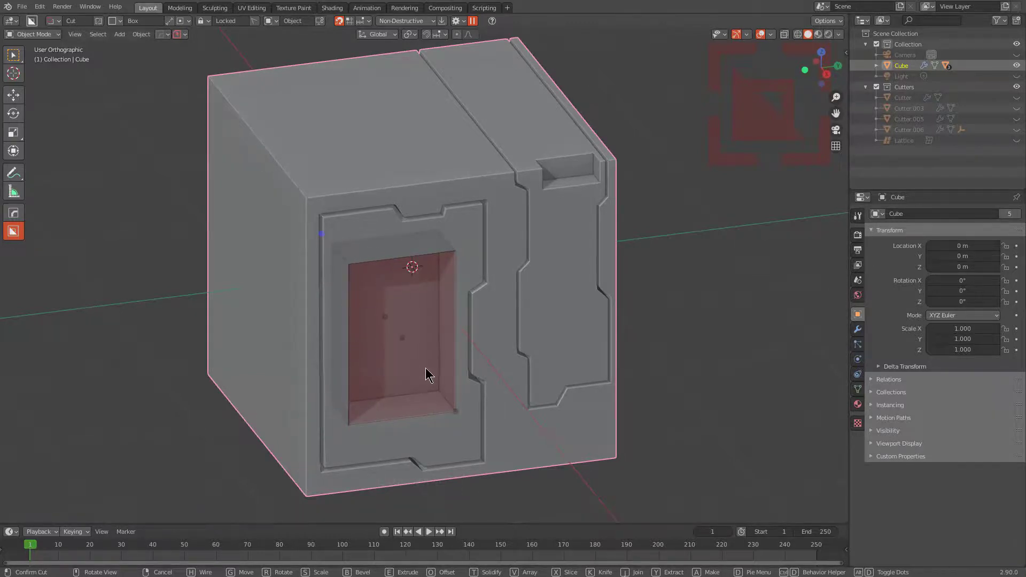
Step: Cycle the locked cutter to the earlier stepped panel shape and rotate it upright to match the large panel's orientation
middle_drag(486, 331, 468, 266)
key(c)
key(c)
key(r)
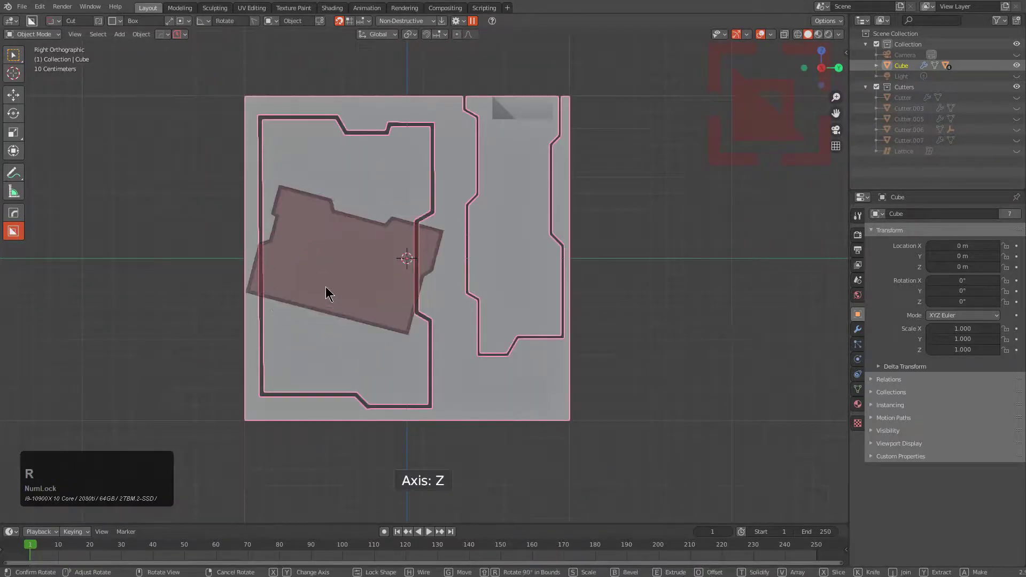
click(316, 261)
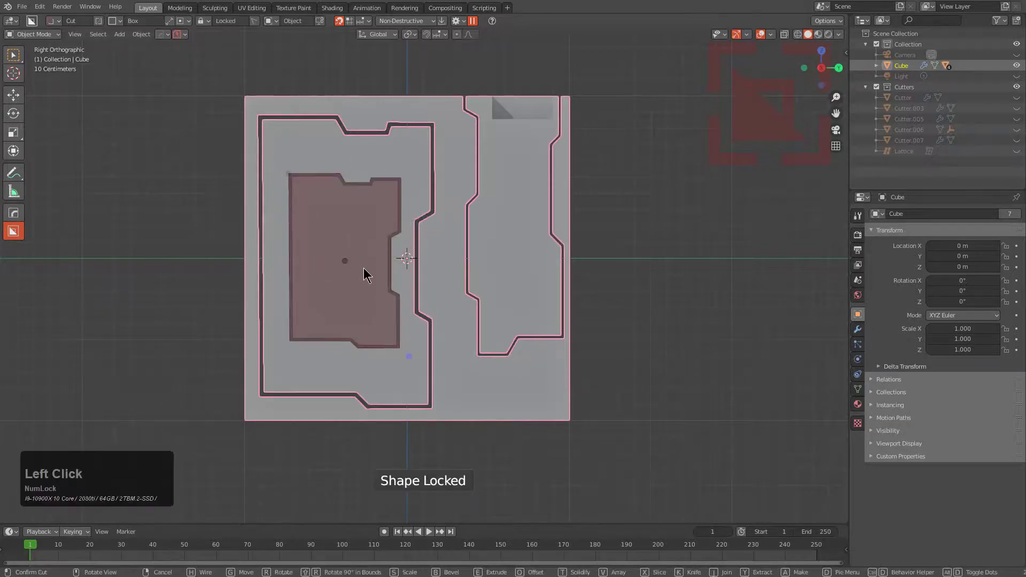
Step: Move the stepped panel cutter down against the large panel's left edge, near its lower corner, and apply the cut
key(g)
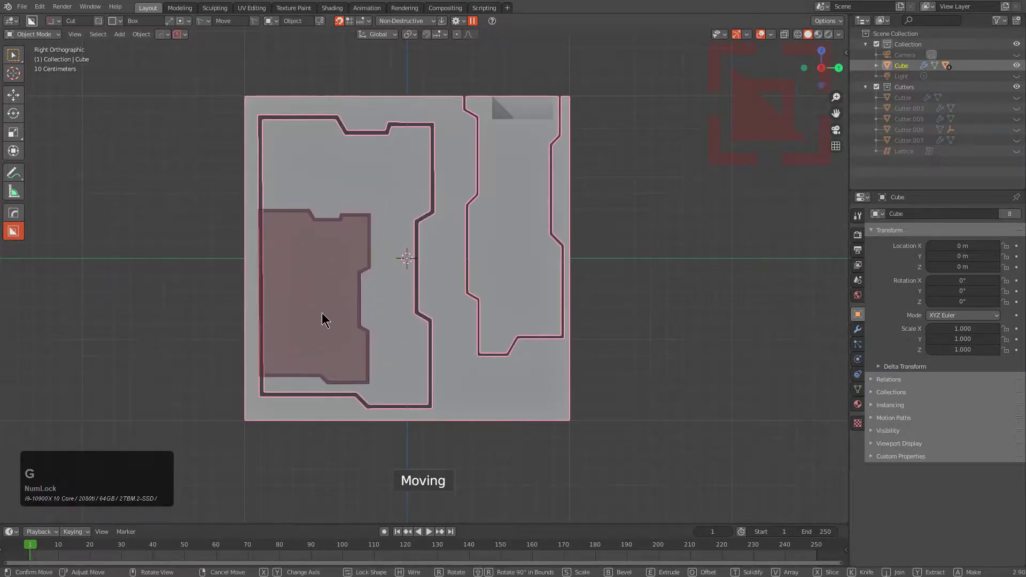
click(323, 312)
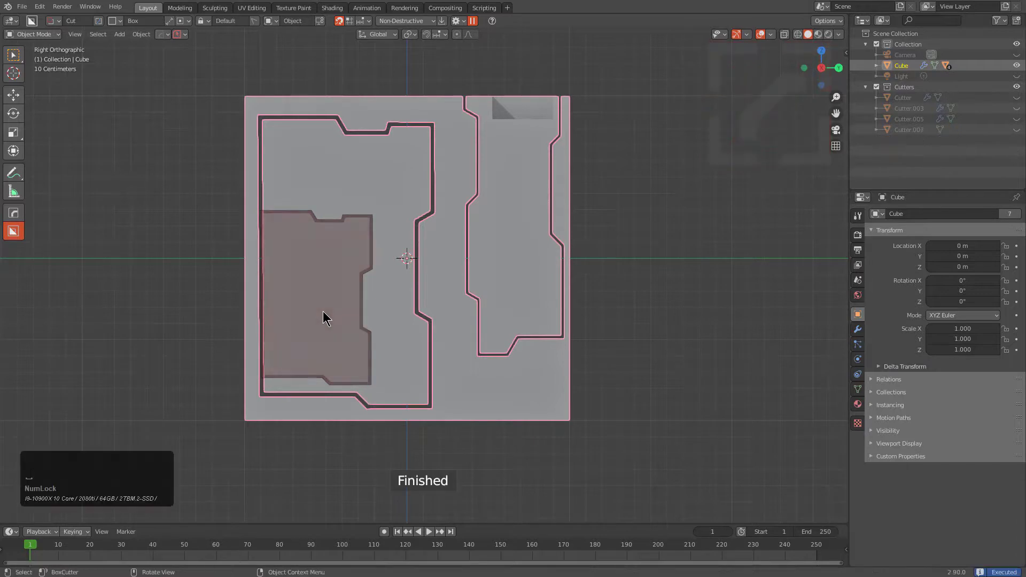
middle_drag(323, 311, 423, 295)
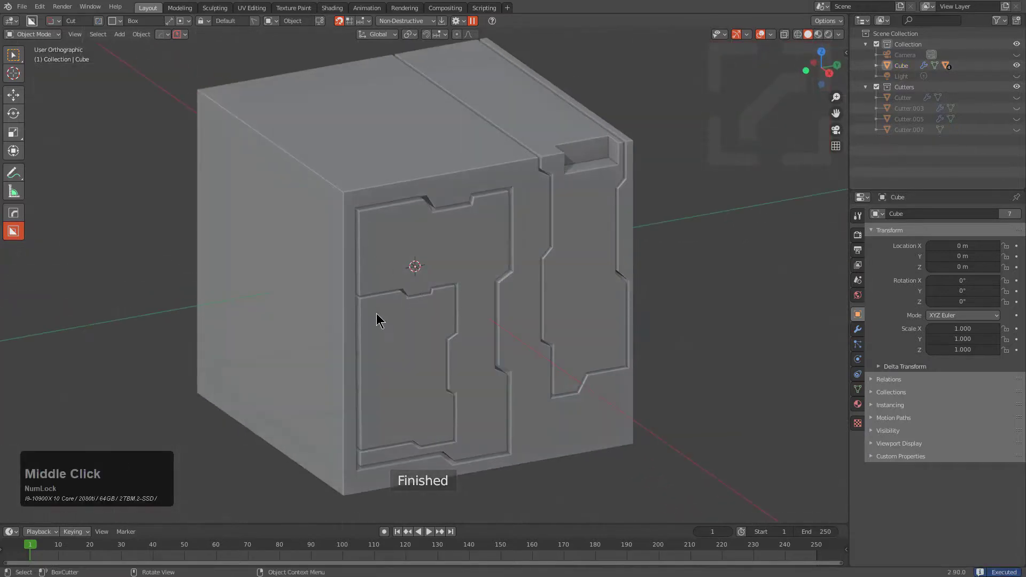